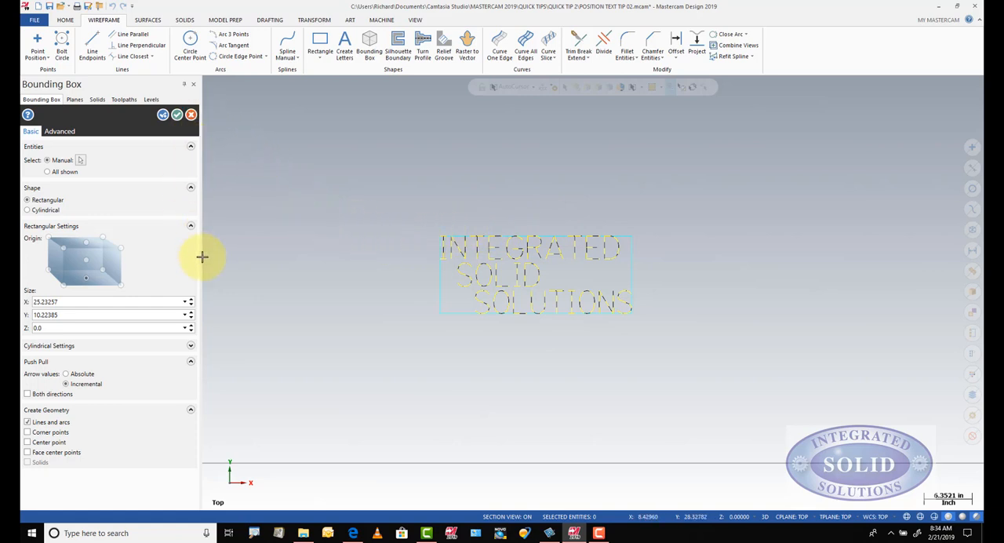
# Step: Set the text's rectangular bounding box to X 26 and Y 11 and create it
pyautogui.click(115, 301)
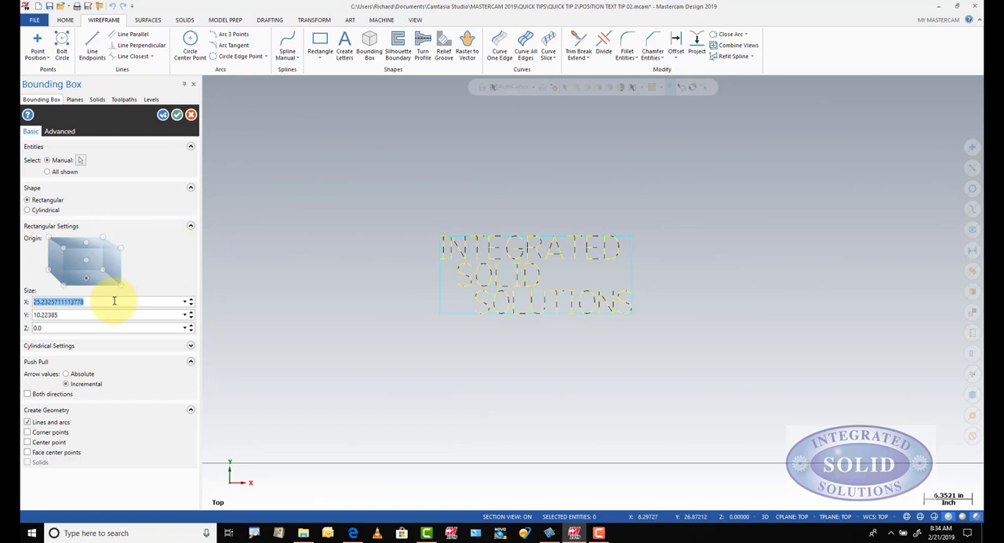
pyautogui.write('26')
pyautogui.click(86, 315)
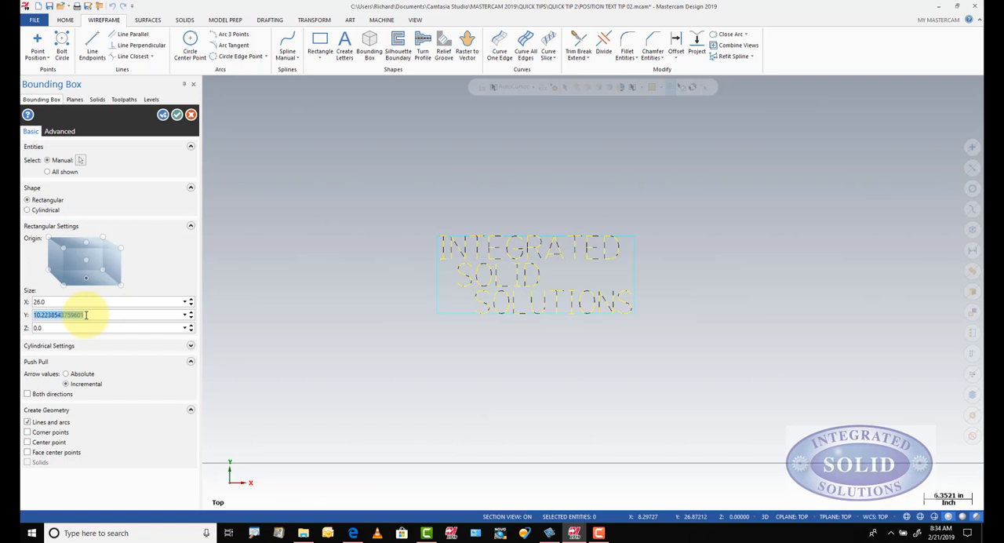
pyautogui.write('11')
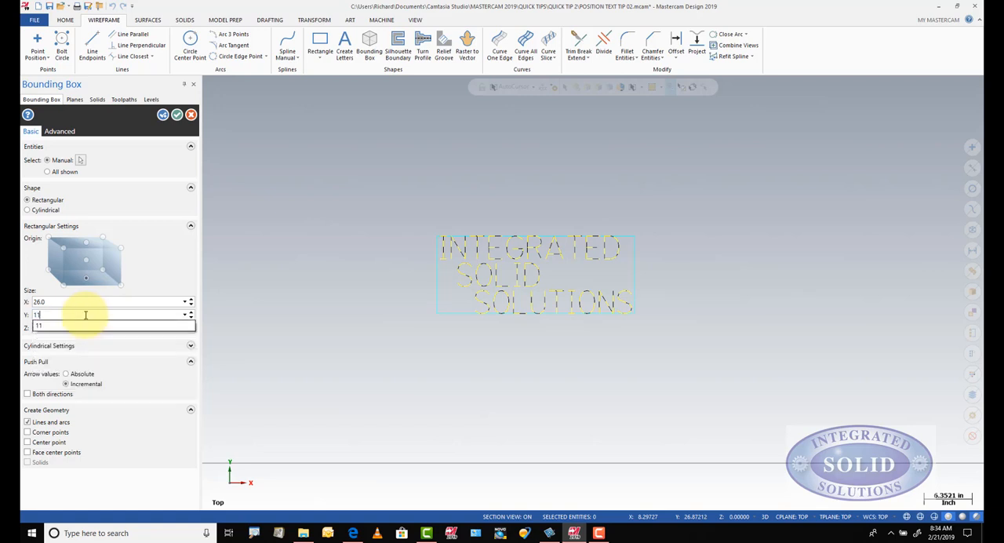
pyautogui.press('Return')
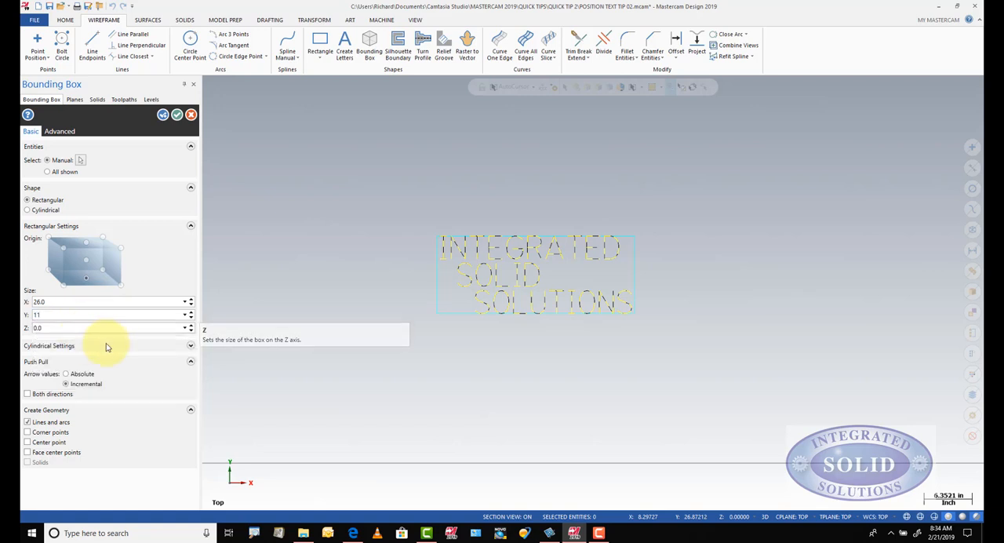
pyautogui.click(176, 115)
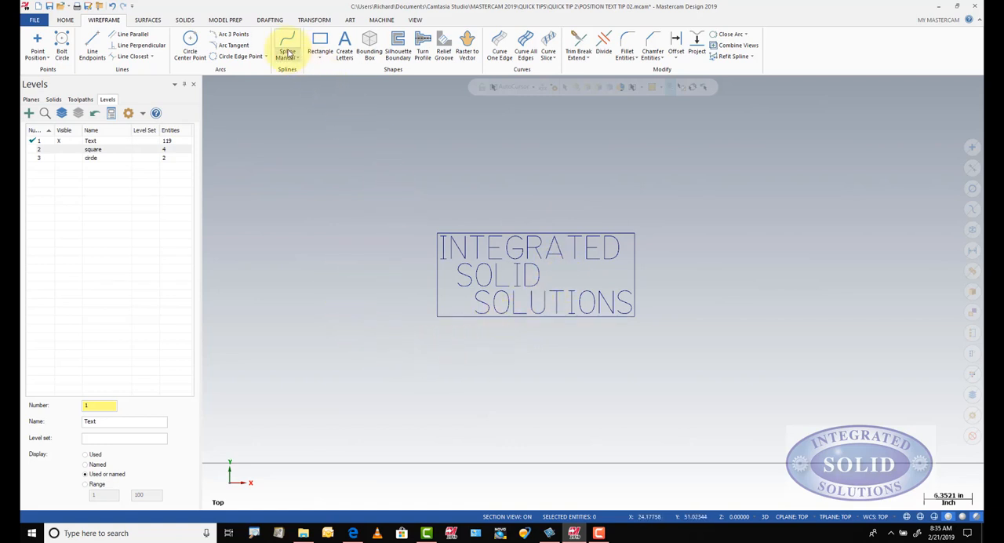
# Step: Start a cylindrical bounding box around all three lines of text and try its Y and Z axes, ending on Z
pyautogui.click(369, 49)
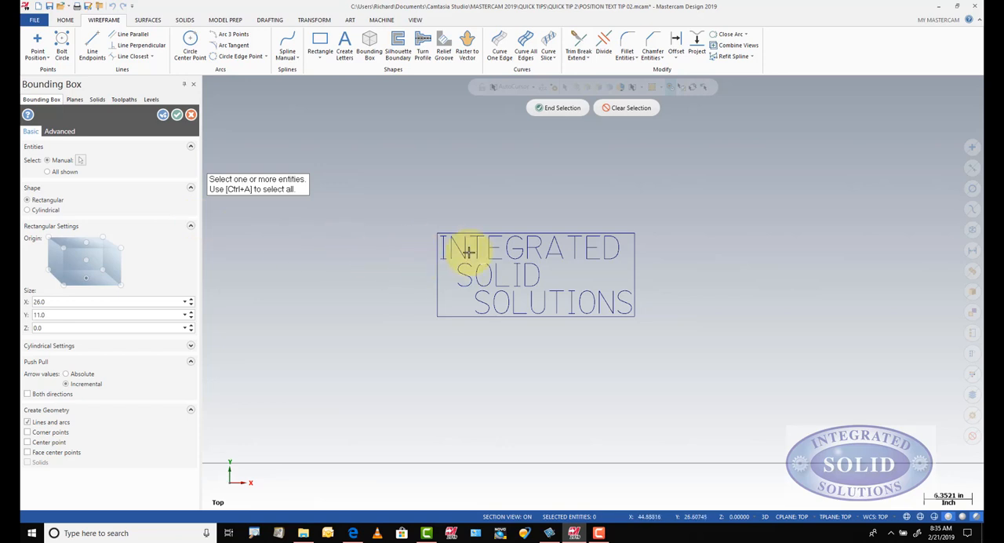
pyautogui.moveTo(421, 213); pyautogui.dragTo(674, 366)
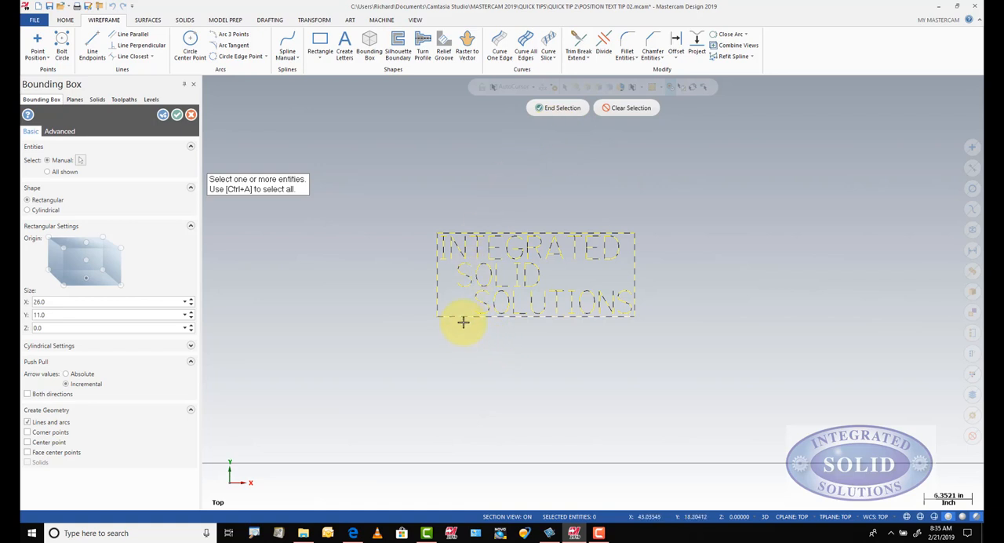
pyautogui.click(551, 109)
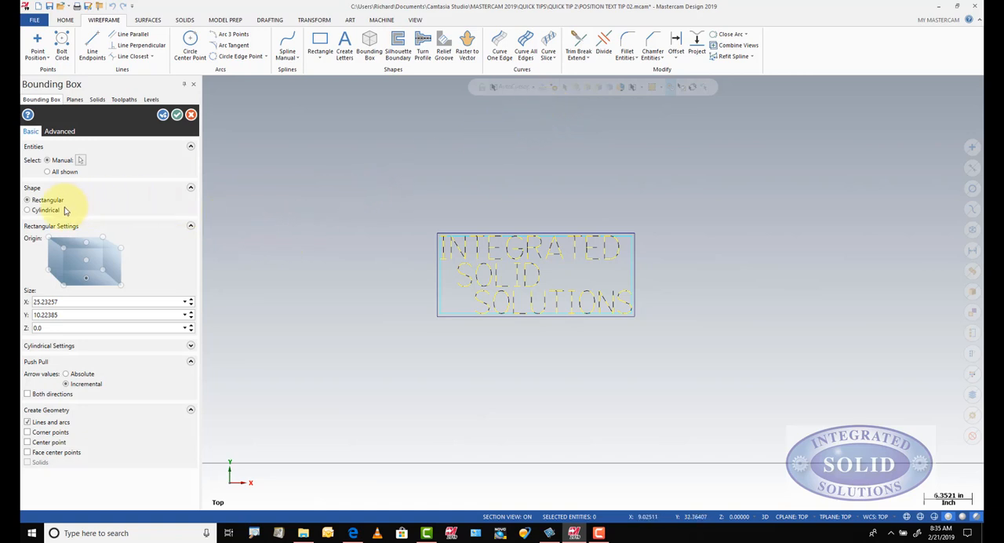
pyautogui.click(28, 210)
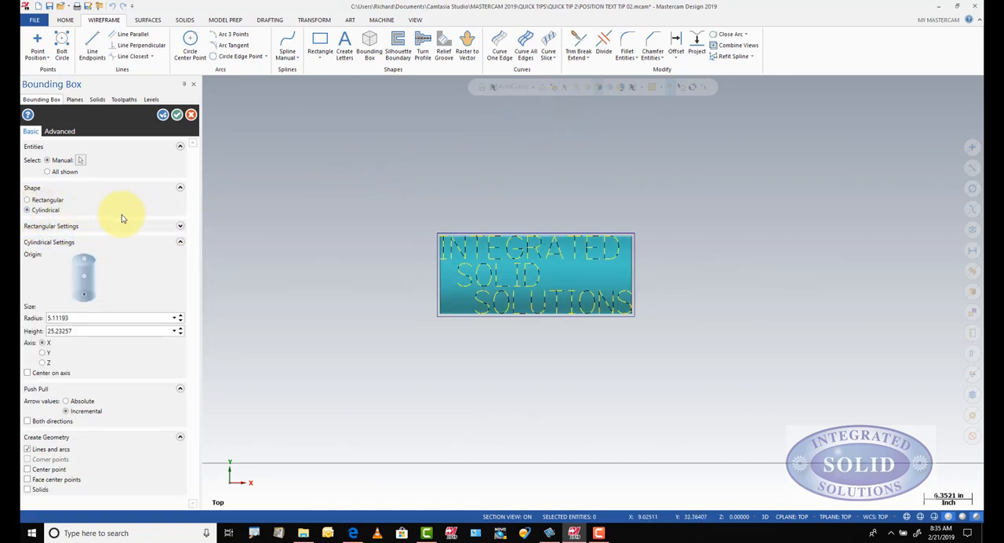
pyautogui.moveTo(340, 299)
pyautogui.mouseDown(button='middle')
pyautogui.moveTo(448, 330)
pyautogui.moveTo(371, 295)
pyautogui.moveTo(338, 290)
pyautogui.moveTo(390, 321)
pyautogui.moveTo(324, 307)
pyautogui.mouseUp(button='middle')
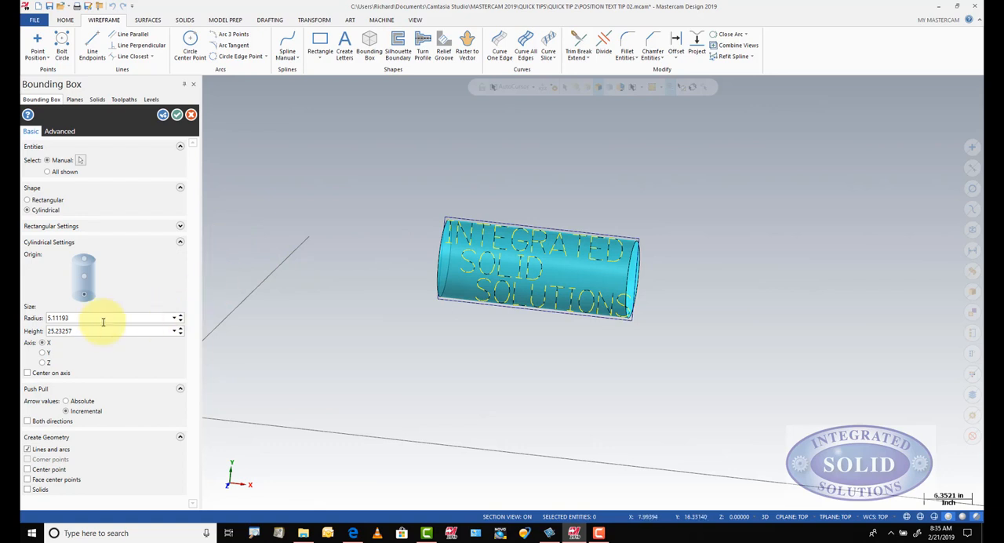
pyautogui.click(43, 352)
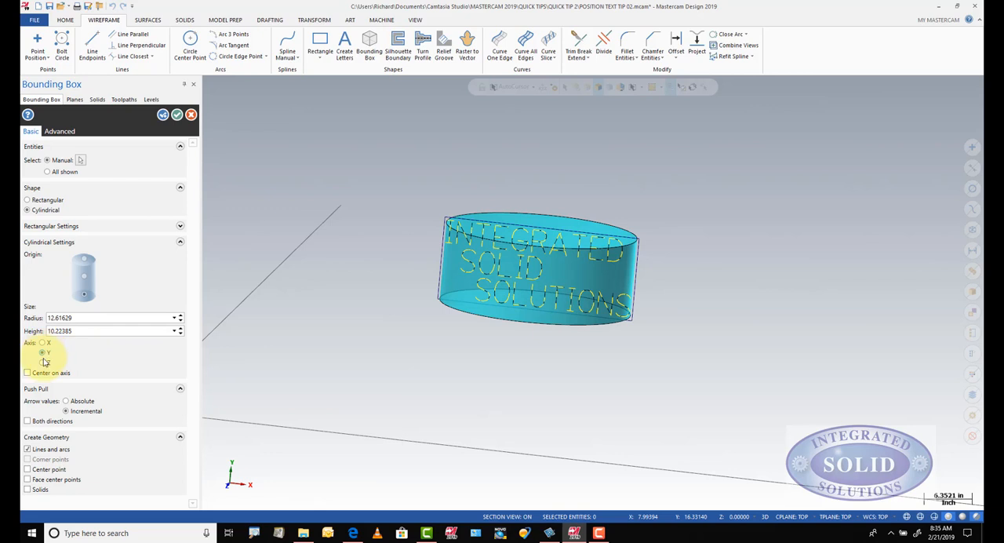
pyautogui.click(43, 362)
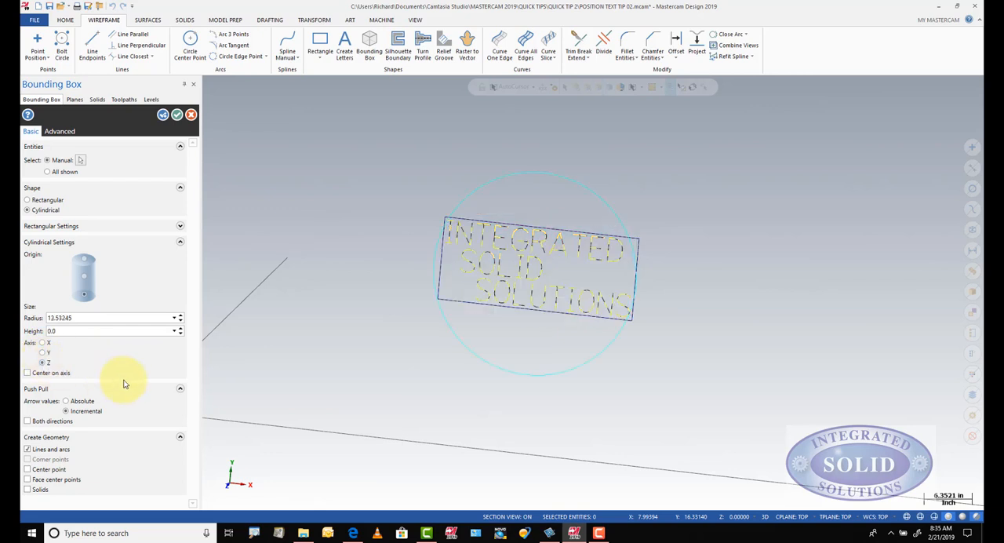
pyautogui.rightClick(292, 309)
pyautogui.click(318, 359)
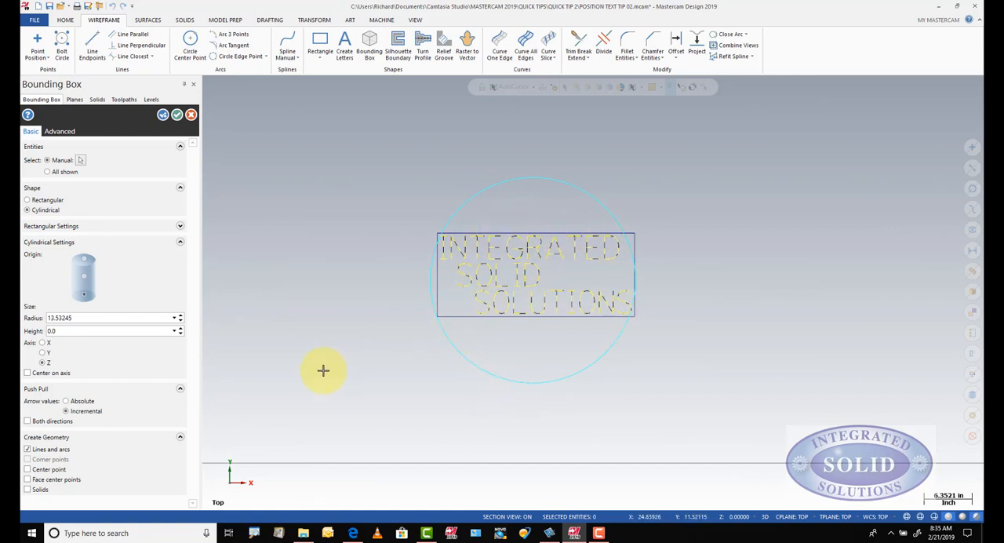
# Step: Set the cylindrical bounding box's radius to 15, and change it to 20
pyautogui.click(114, 318)
pyautogui.write('15')
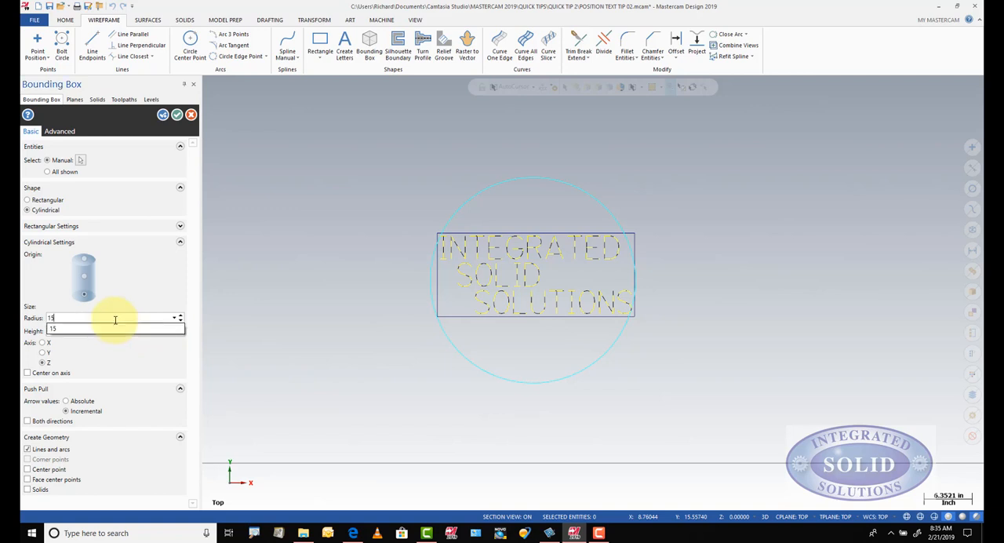
pyautogui.press('Return')
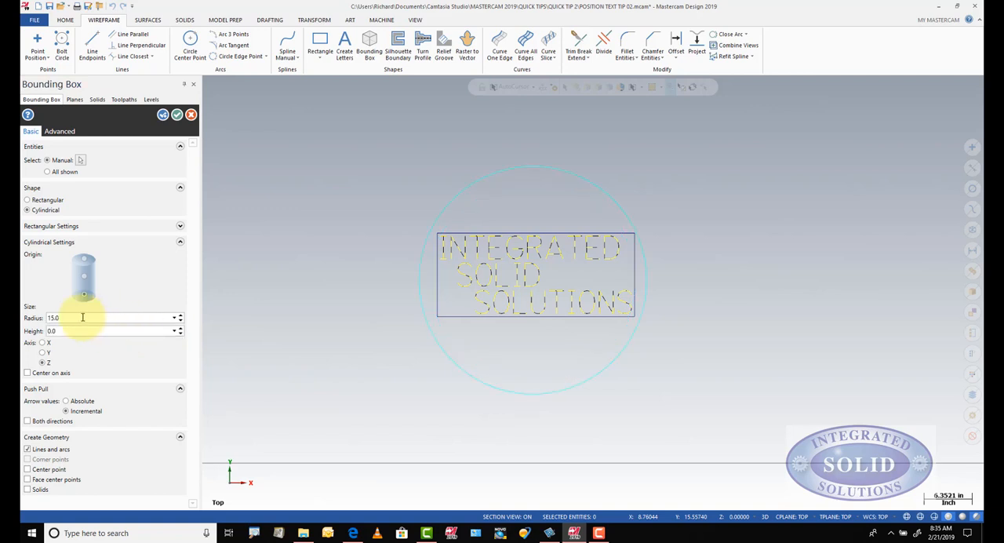
pyautogui.click(83, 317)
pyautogui.write('20')
pyautogui.press('Return')
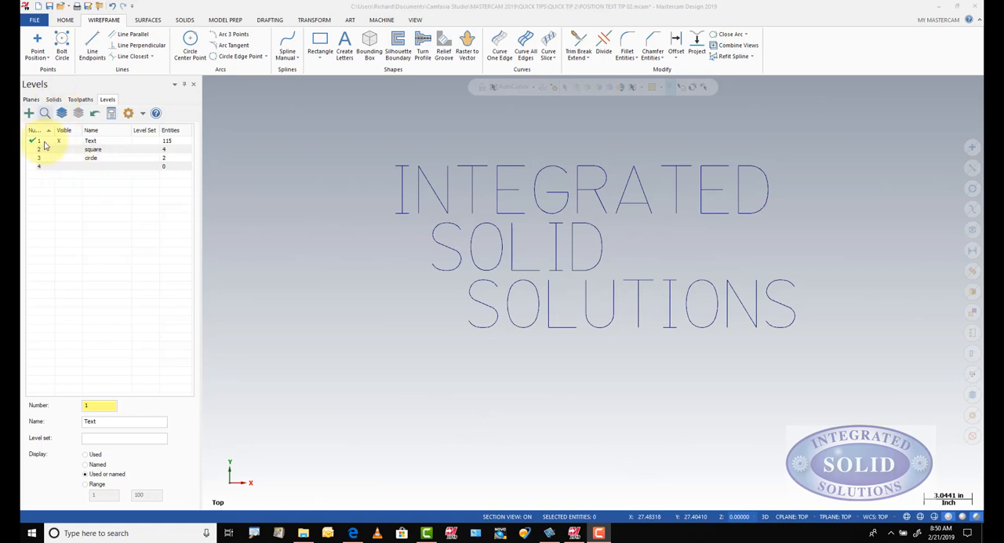
# Step: Make level 4 the active level and name it bbox
pyautogui.click(35, 166)
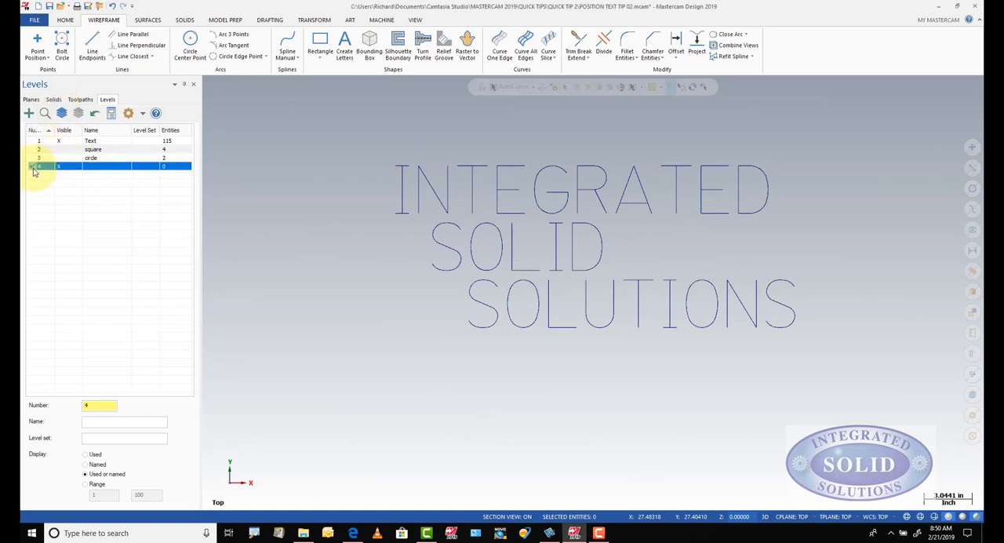
pyautogui.click(101, 168)
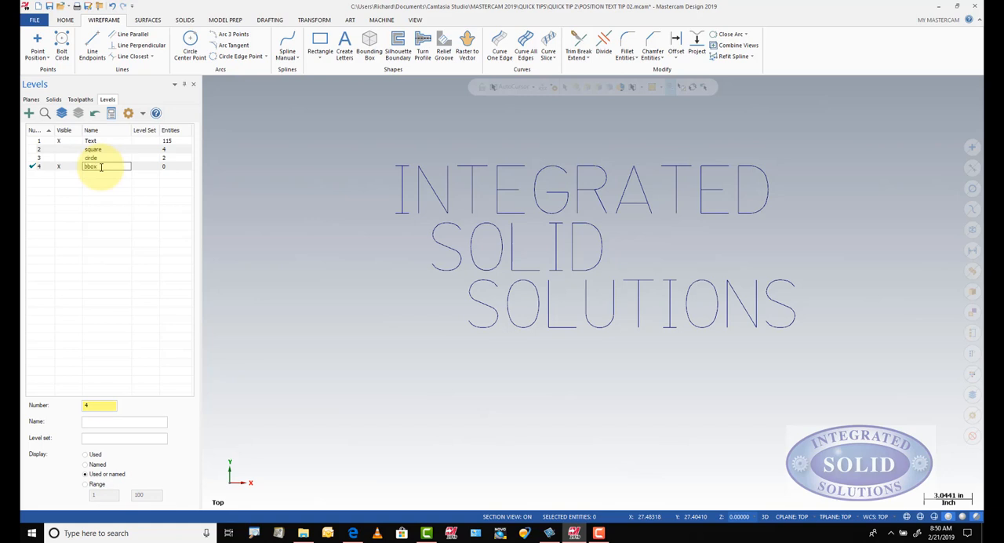
pyautogui.write('bbox')
pyautogui.press('Return')
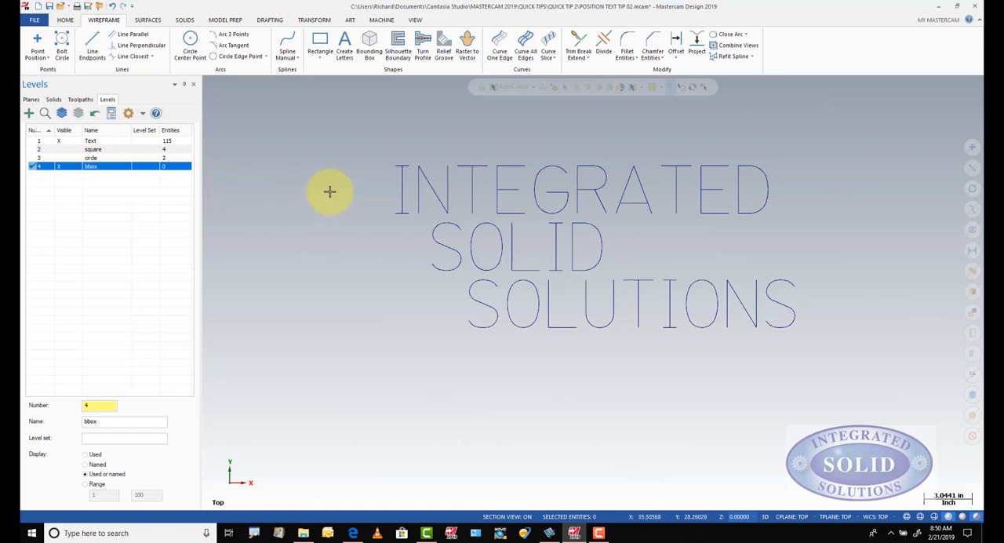
# Step: Create a rectangular bounding box around all three lines of text, keeping the calculated size
pyautogui.click(369, 43)
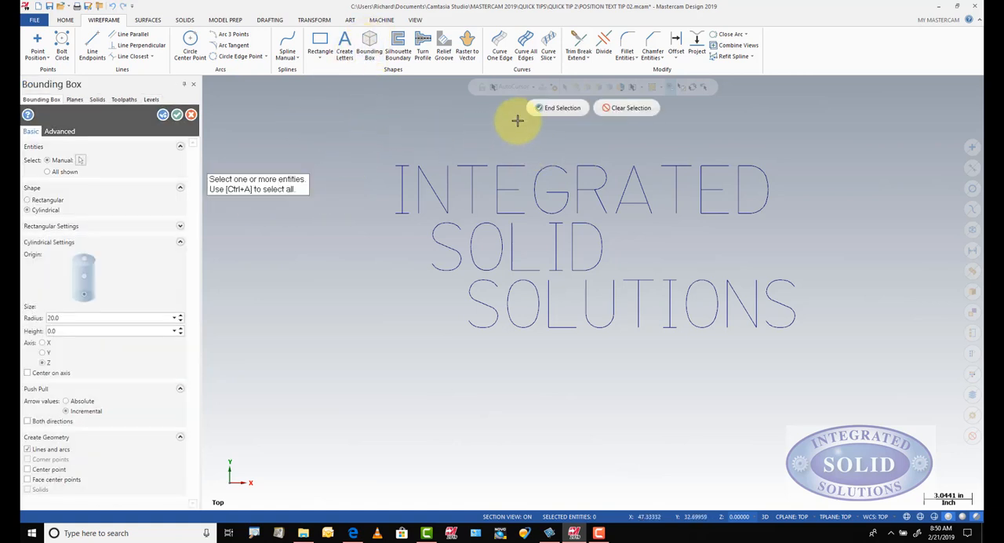
pyautogui.moveTo(336, 132); pyautogui.dragTo(836, 372)
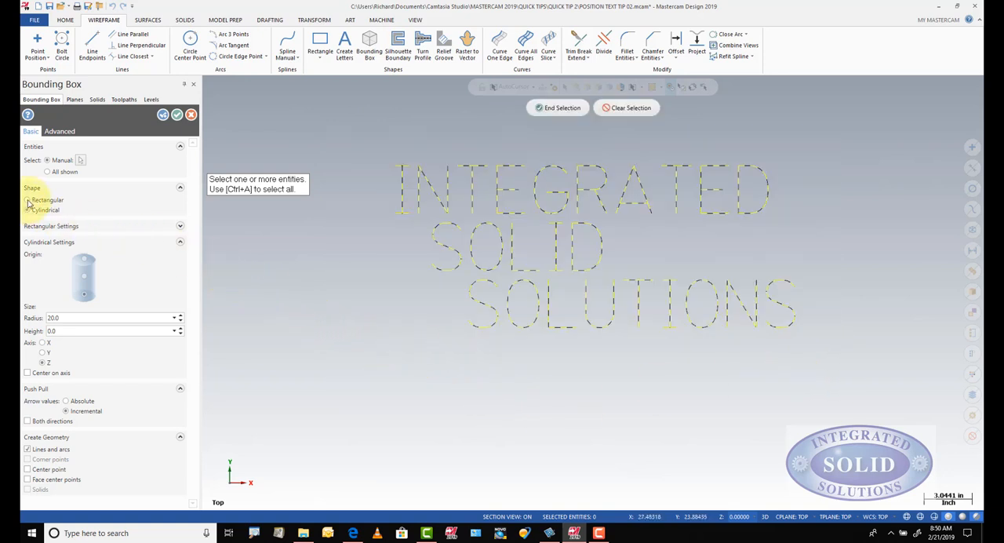
pyautogui.click(557, 107)
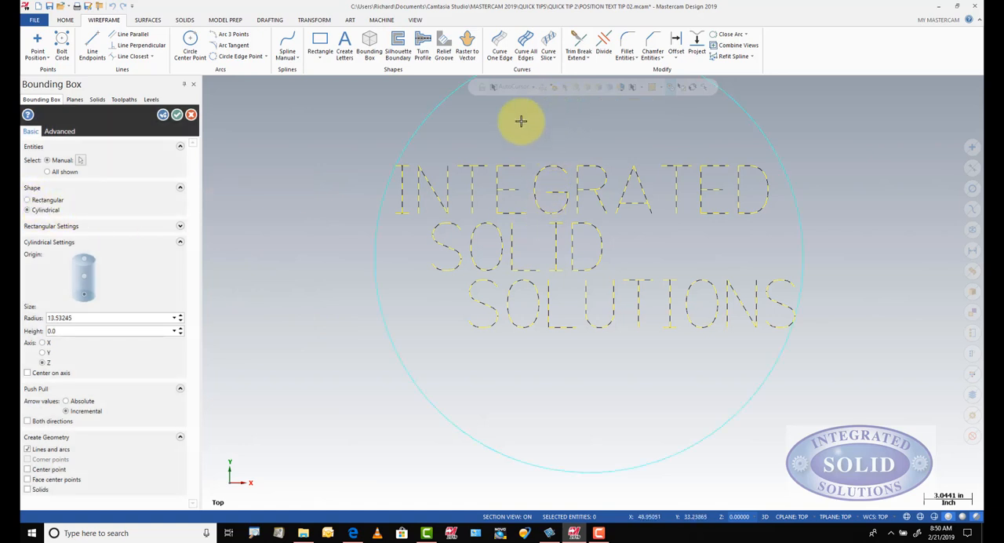
pyautogui.click(28, 200)
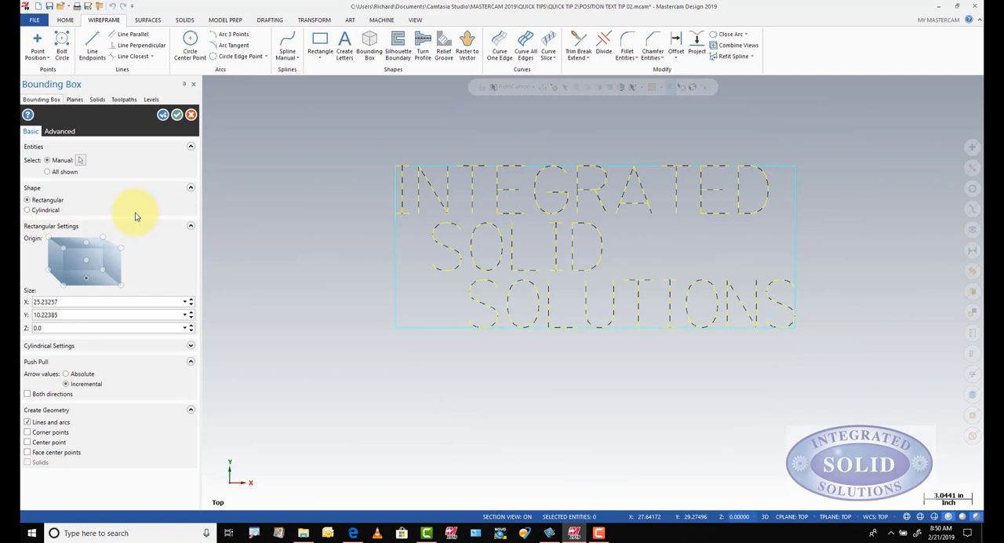
pyautogui.click(176, 115)
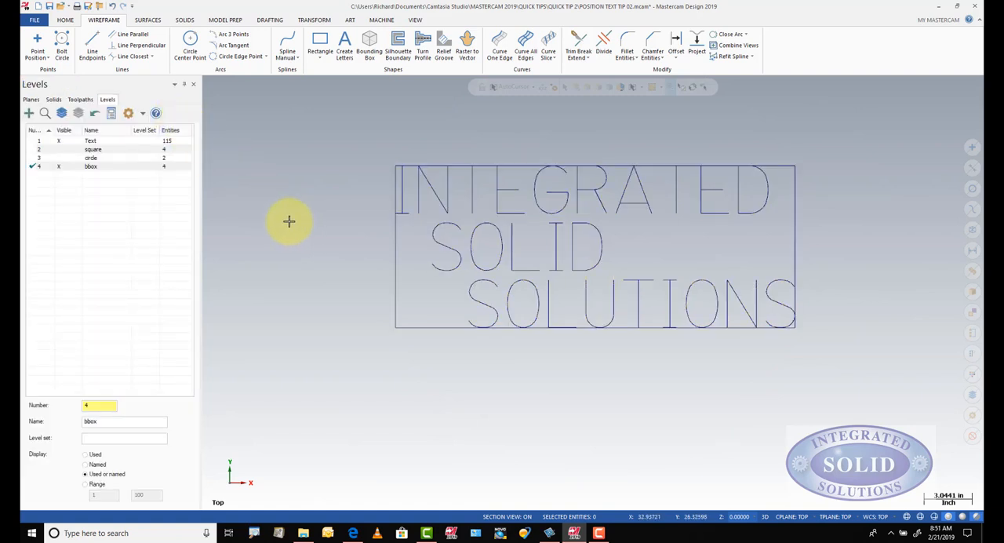
# Step: Hide the Text level and create a point at the centre of the bounding rectangle, midway between its opposite corners
pyautogui.click(58, 142)
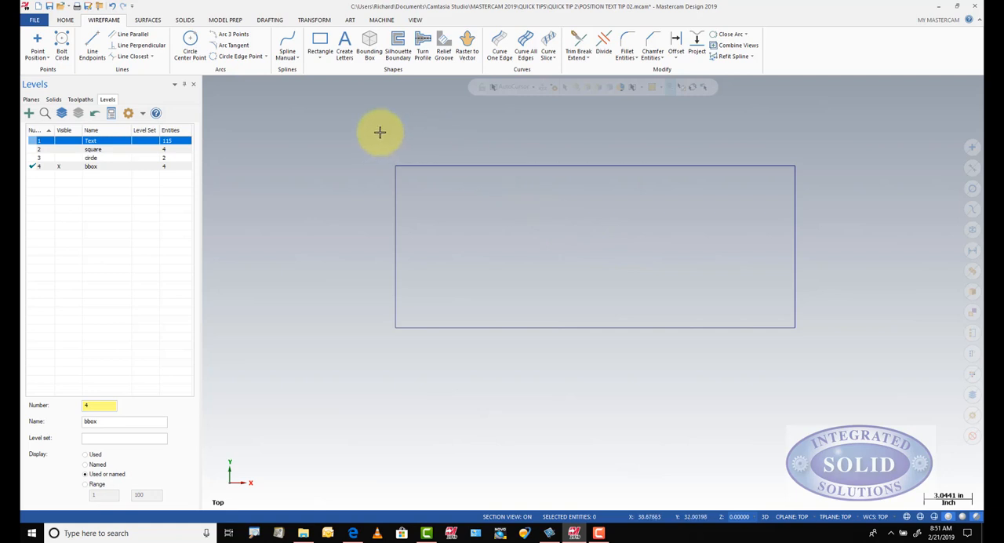
pyautogui.click(36, 45)
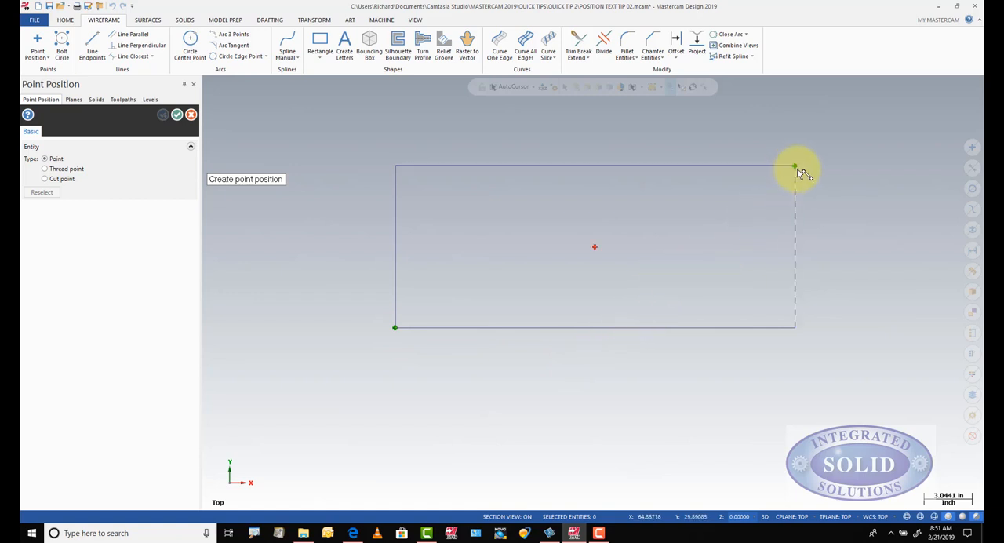
pyautogui.click(795, 167)
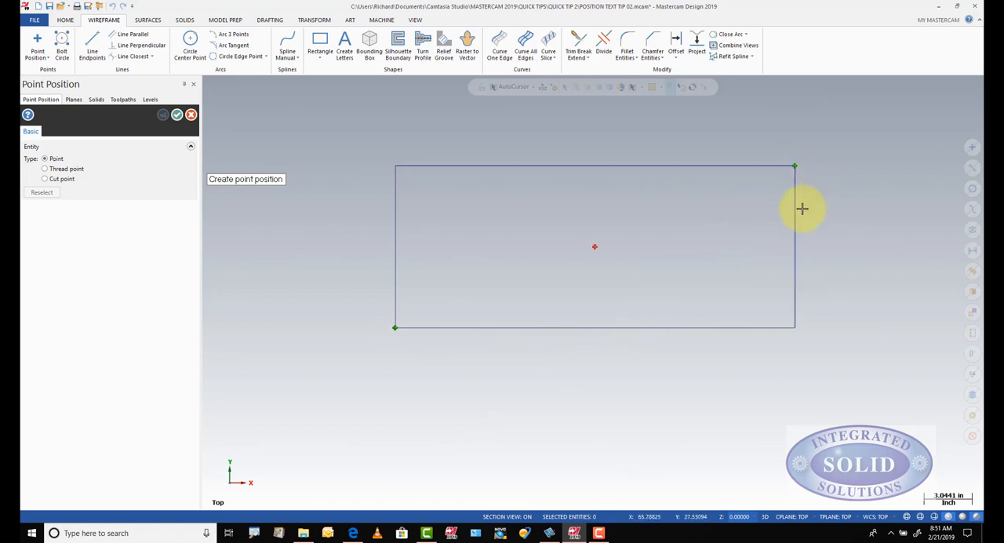
pyautogui.click(594, 247)
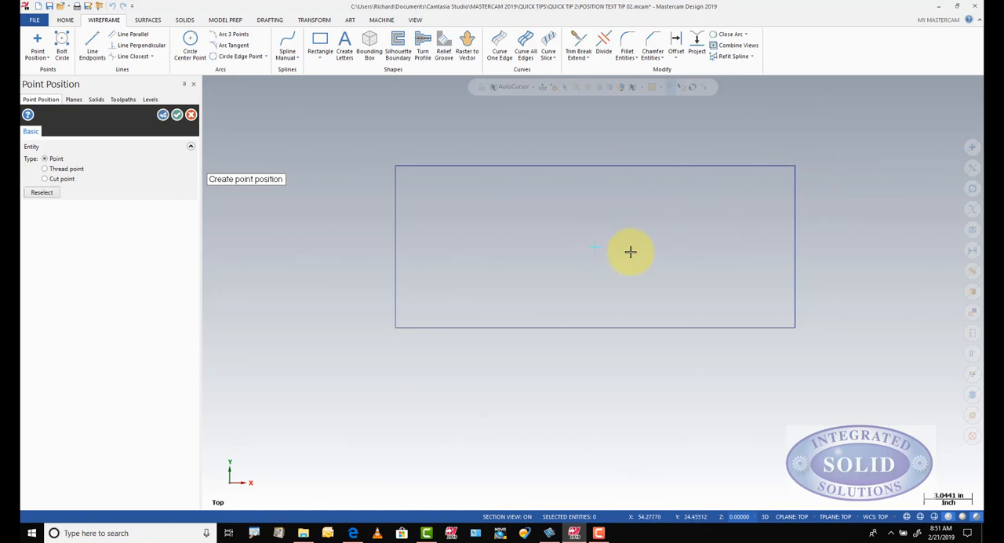
pyautogui.click(174, 117)
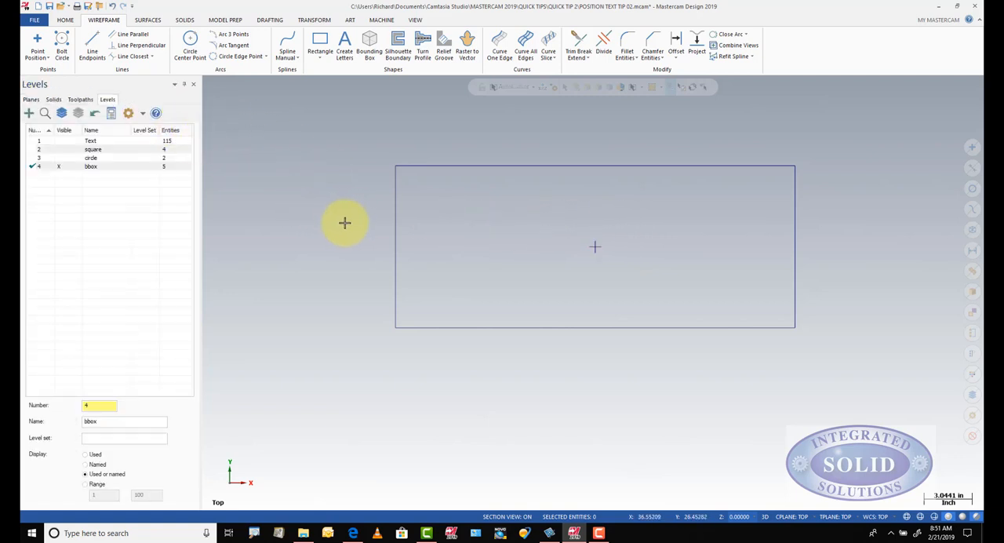
pyautogui.scroll(-1, 337, 229)
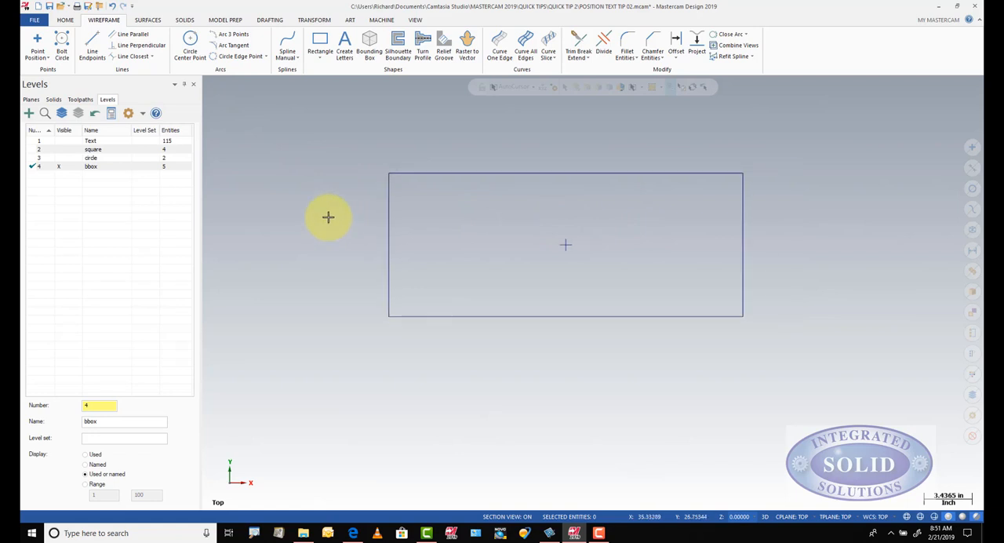
# Step: Make the Text level visible and active, and hide the bbox level
pyautogui.click(59, 140)
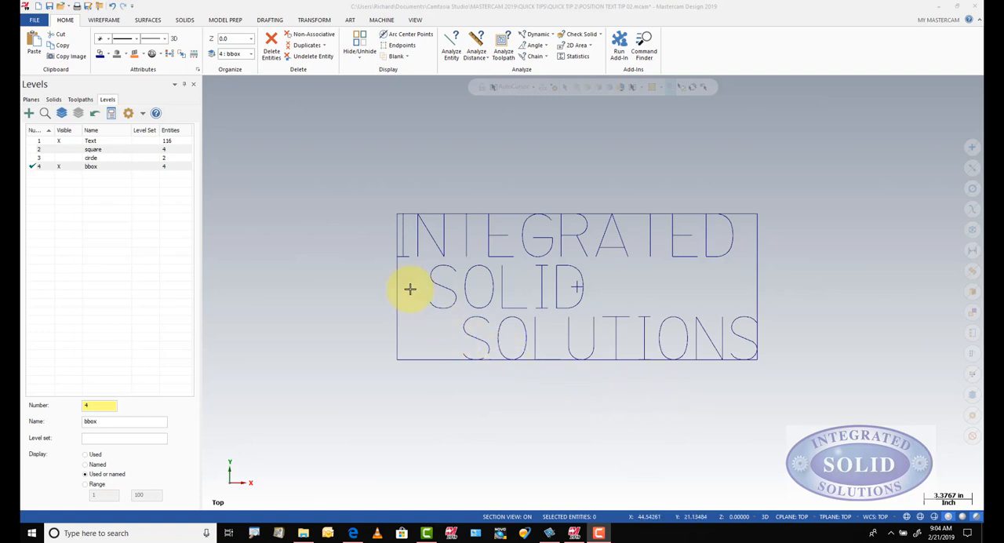
pyautogui.click(58, 168)
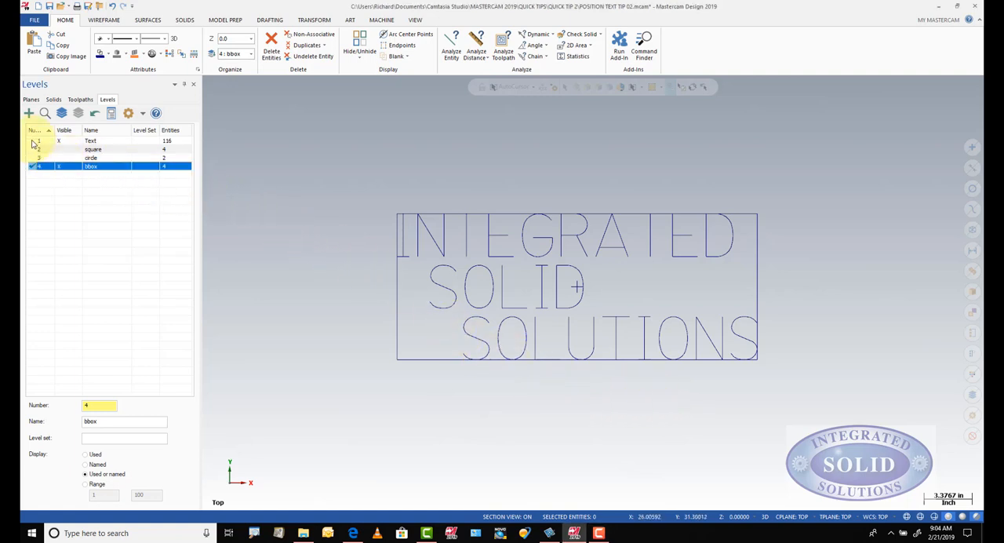
pyautogui.click(35, 141)
pyautogui.click(59, 167)
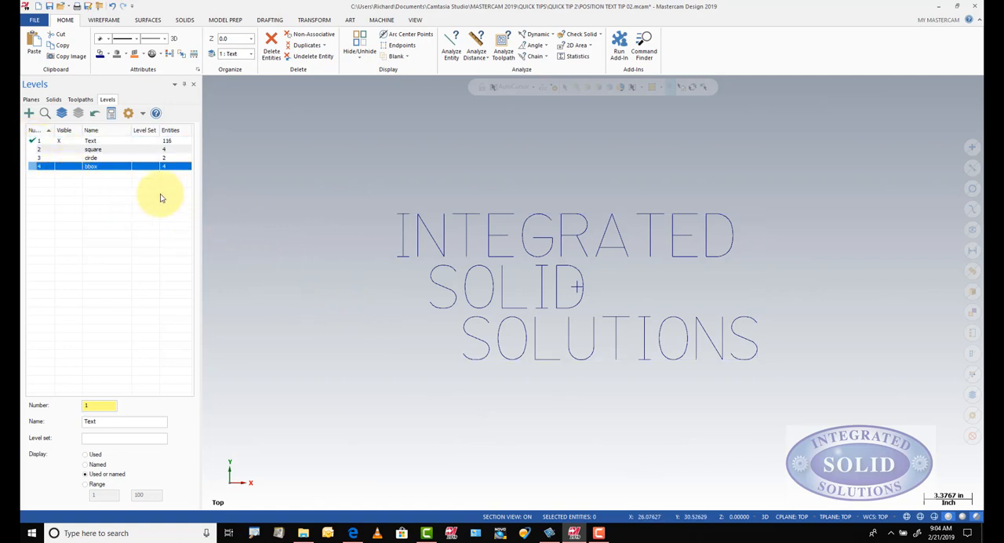
# Step: Show the square level and fit all visible geometry in the graphics view
pyautogui.click(63, 149)
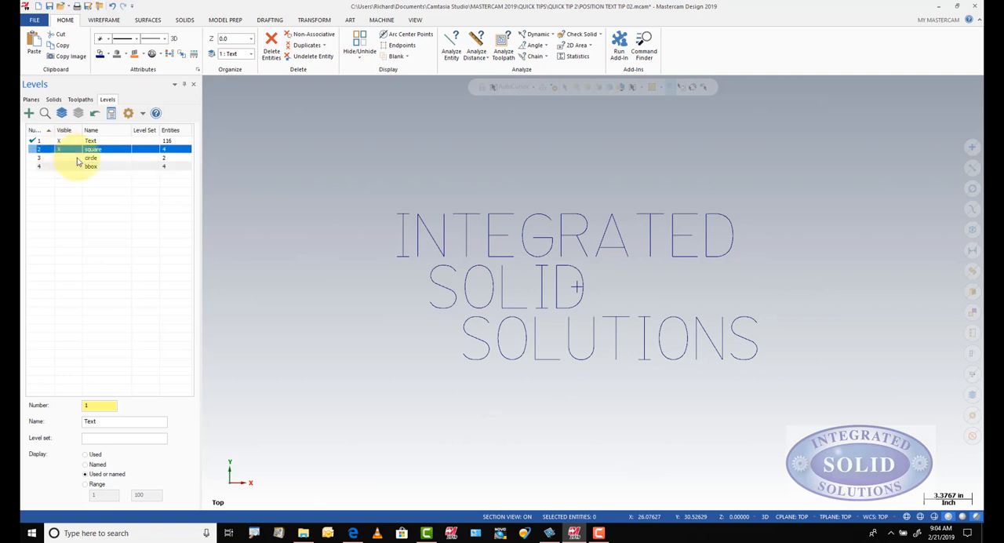
pyautogui.rightClick(310, 238)
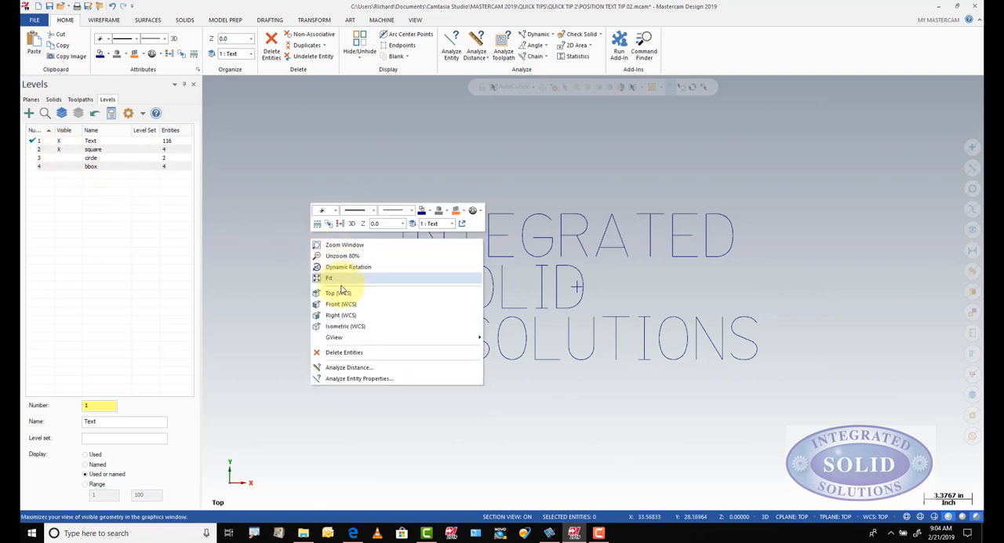
pyautogui.click(343, 279)
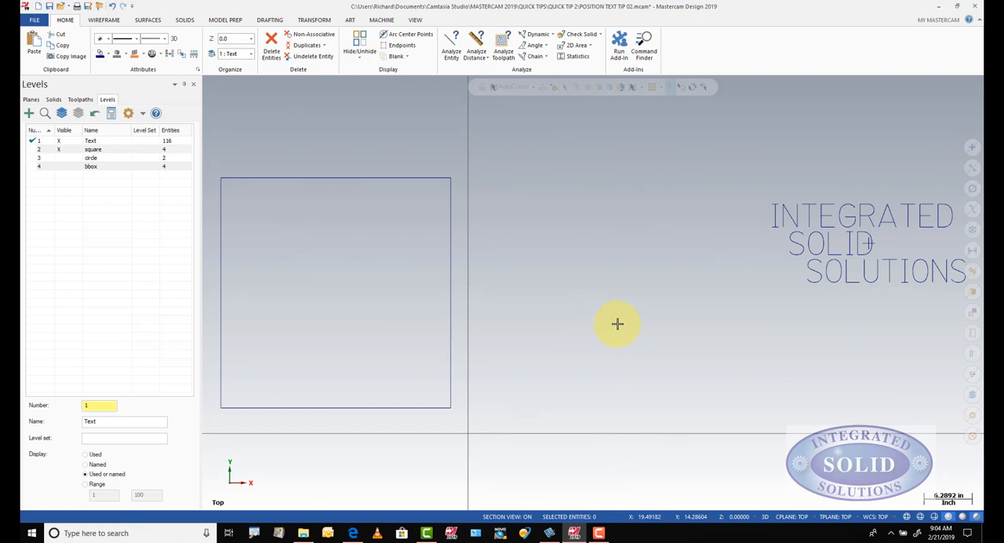
# Step: Start Translate to Plane with the Copy method and select all three lines of text together with their centre point
pyautogui.scroll(-2, 617, 323)
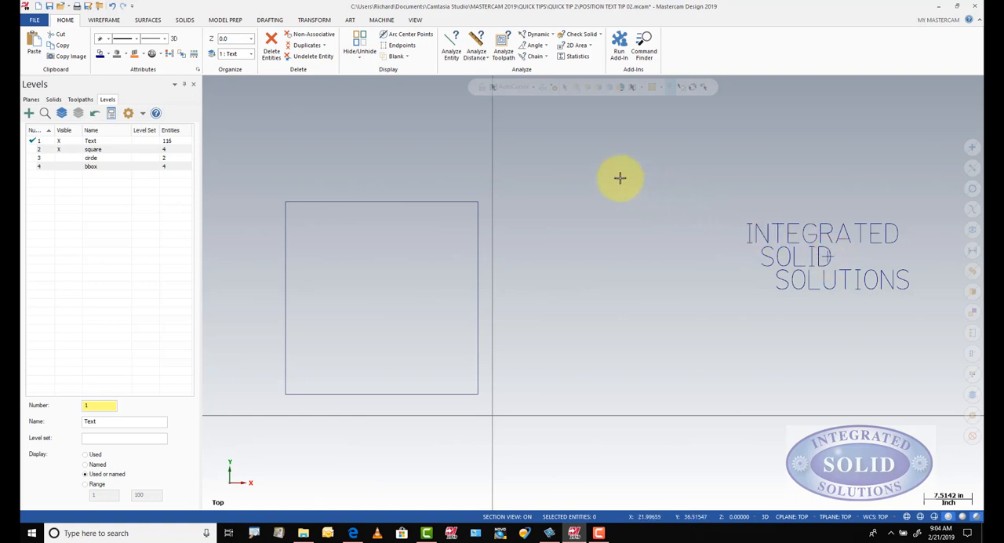
pyautogui.click(314, 20)
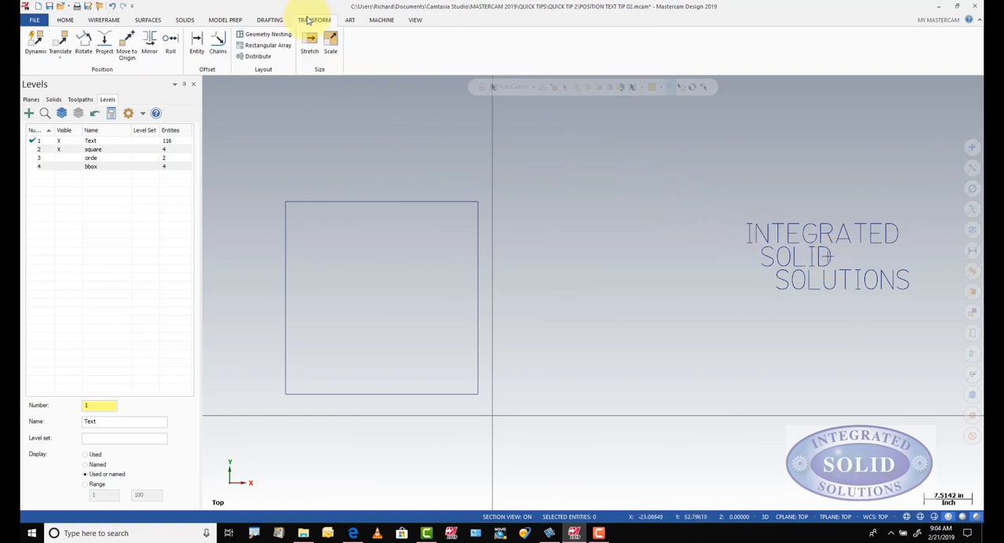
pyautogui.click(60, 58)
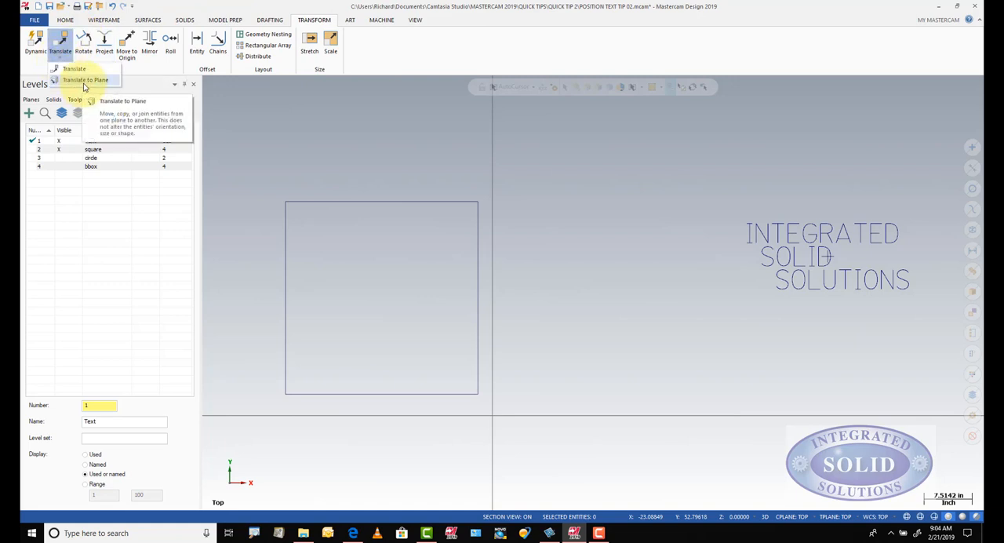
pyautogui.click(85, 80)
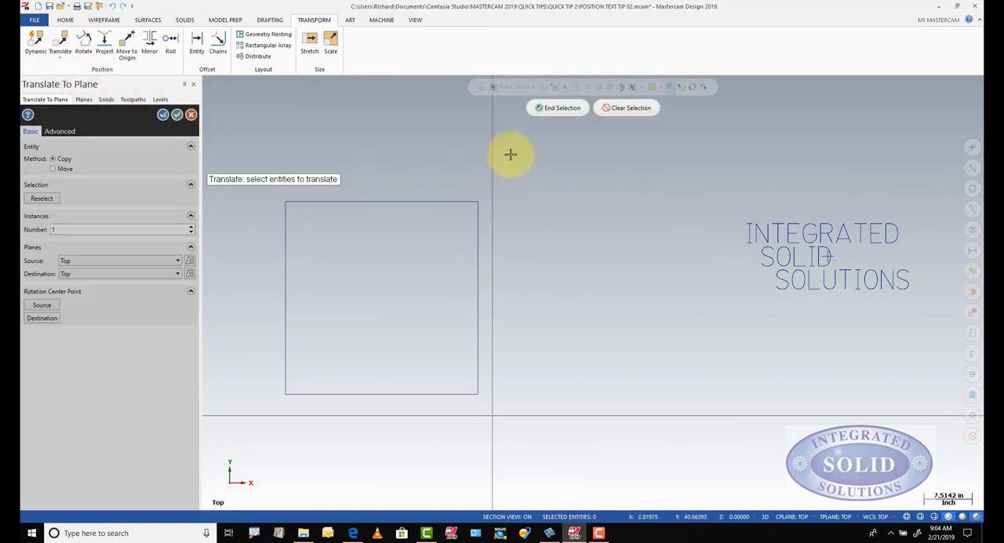
pyautogui.moveTo(724, 200); pyautogui.dragTo(936, 309)
pyautogui.scroll(-1, 868, 278)
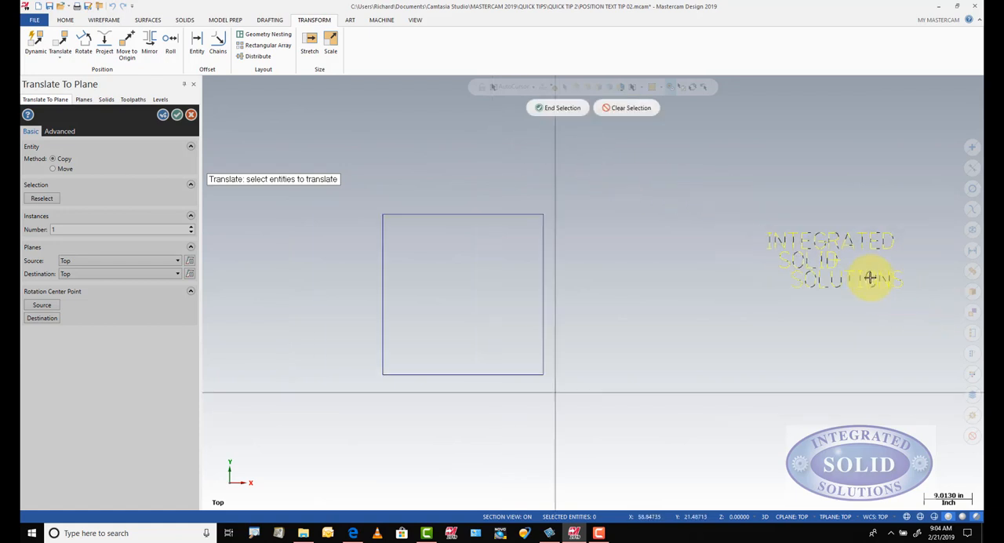
pyautogui.scroll(2, 869, 278)
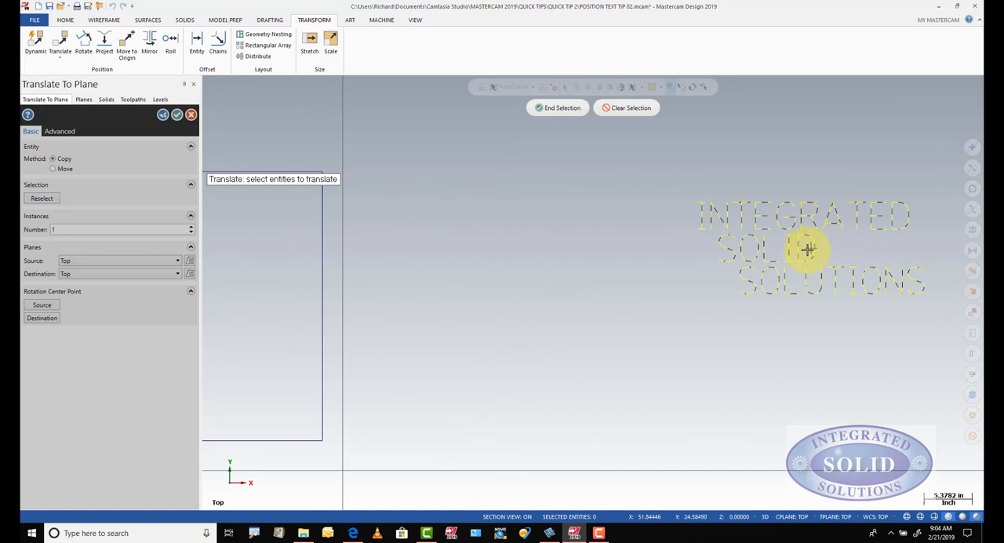
pyautogui.scroll(-1, 731, 314)
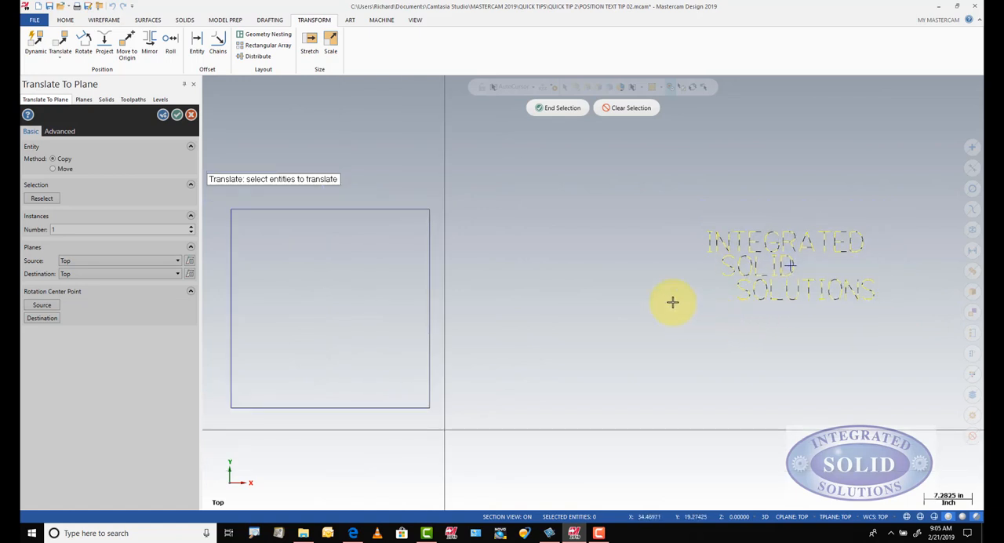
pyautogui.click(562, 110)
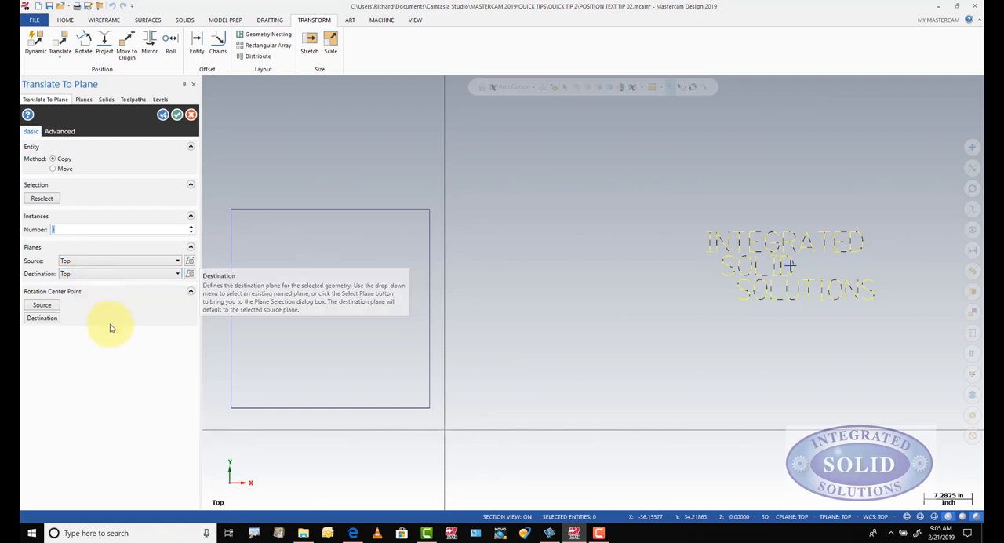
# Step: Copy the text from its centre point to the middle of the square, taken midway between the square's opposite corners
pyautogui.click(41, 305)
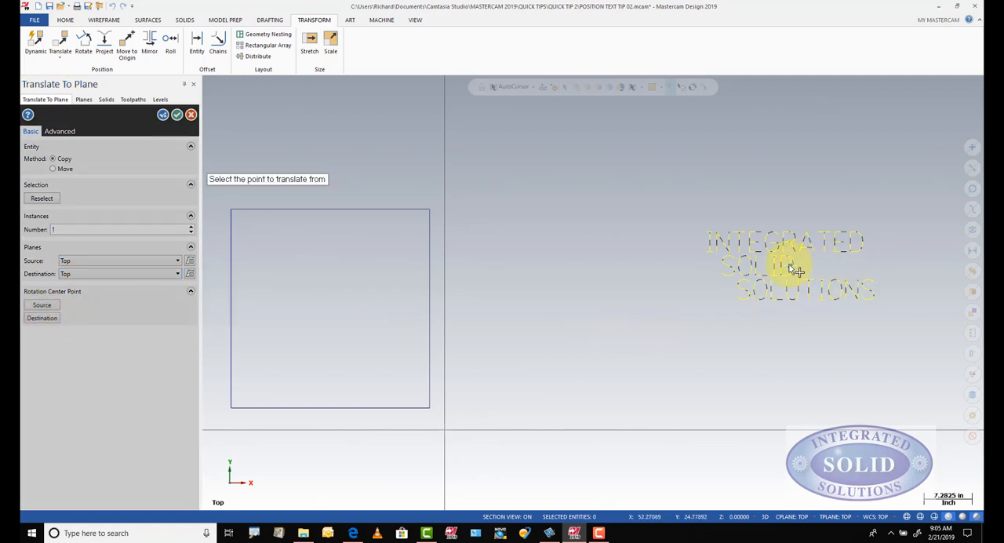
pyautogui.click(789, 265)
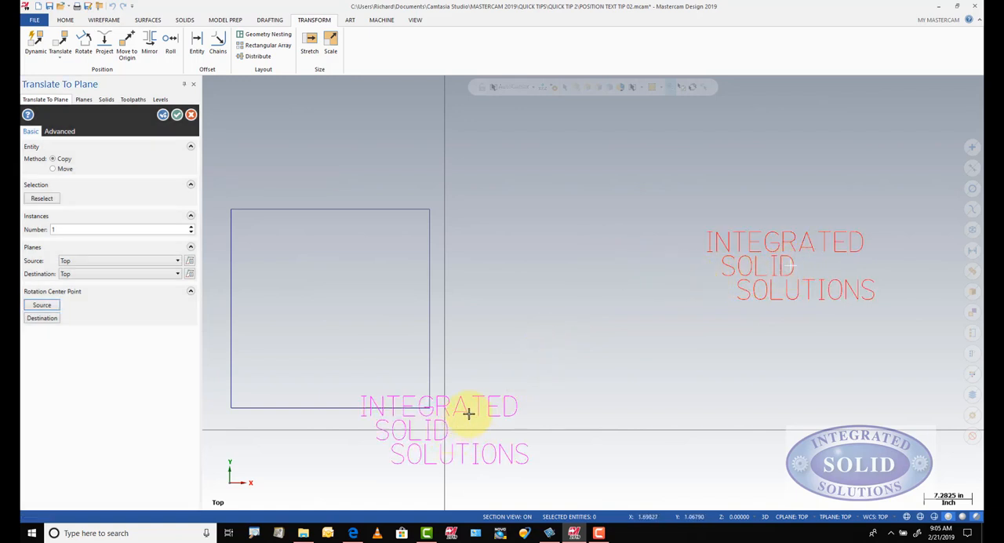
pyautogui.click(42, 317)
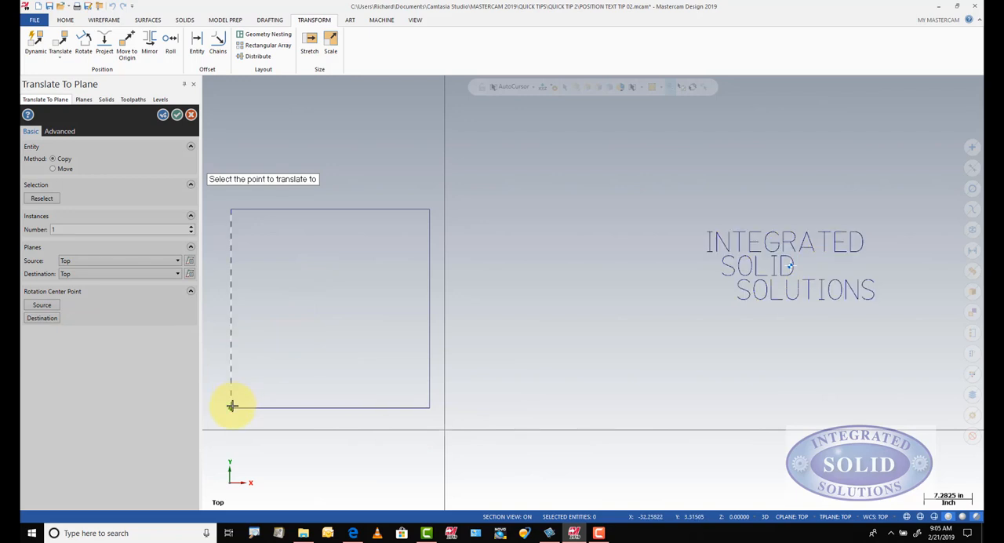
pyautogui.click(231, 405)
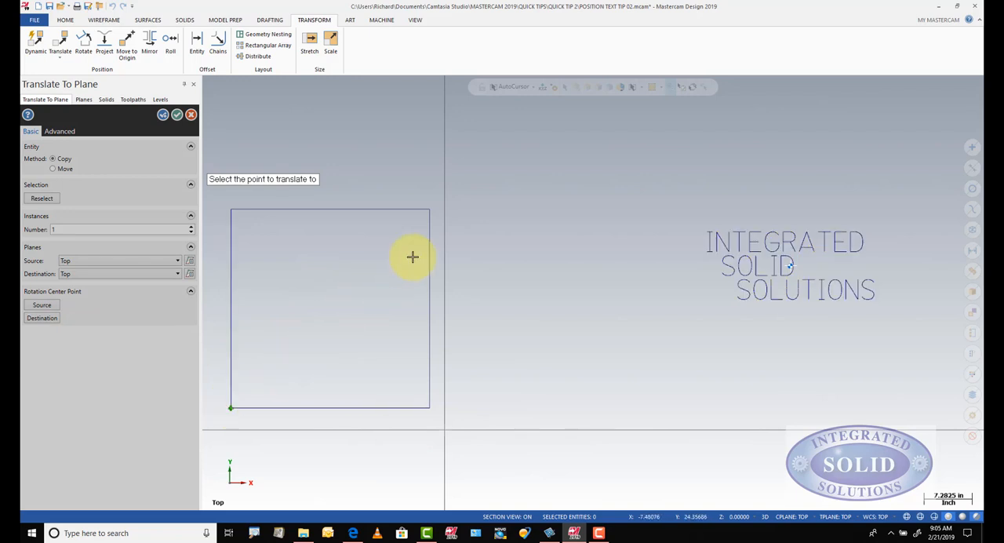
pyautogui.click(429, 210)
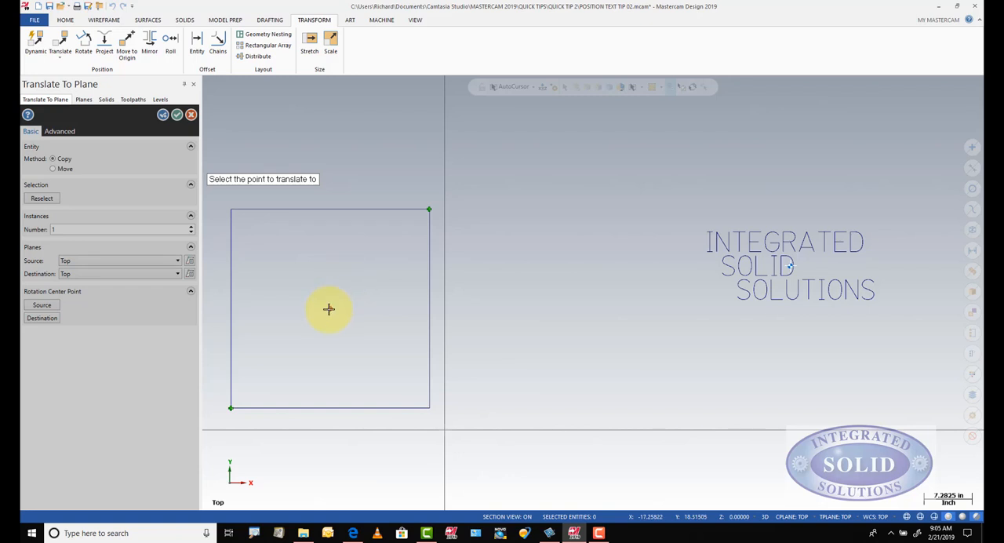
pyautogui.click(328, 309)
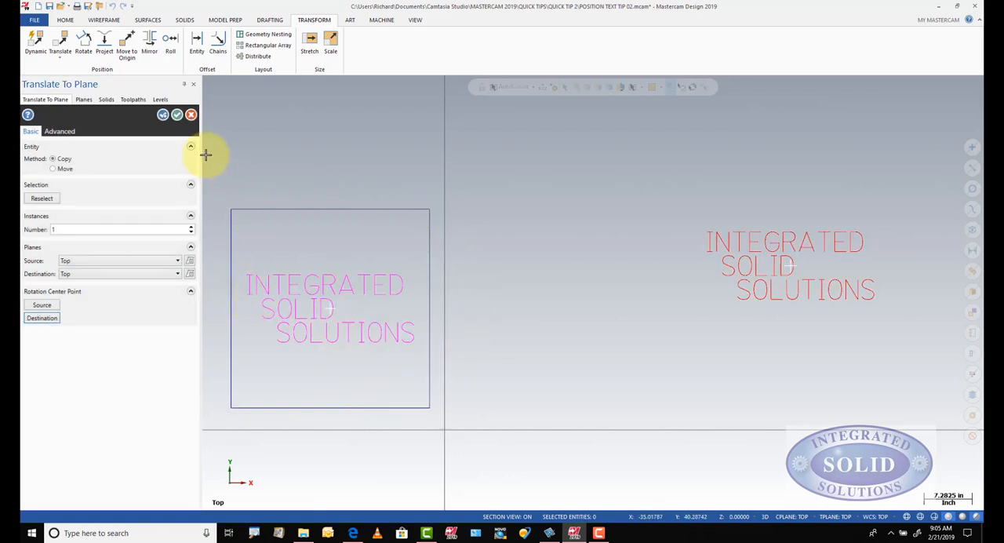
pyautogui.click(177, 114)
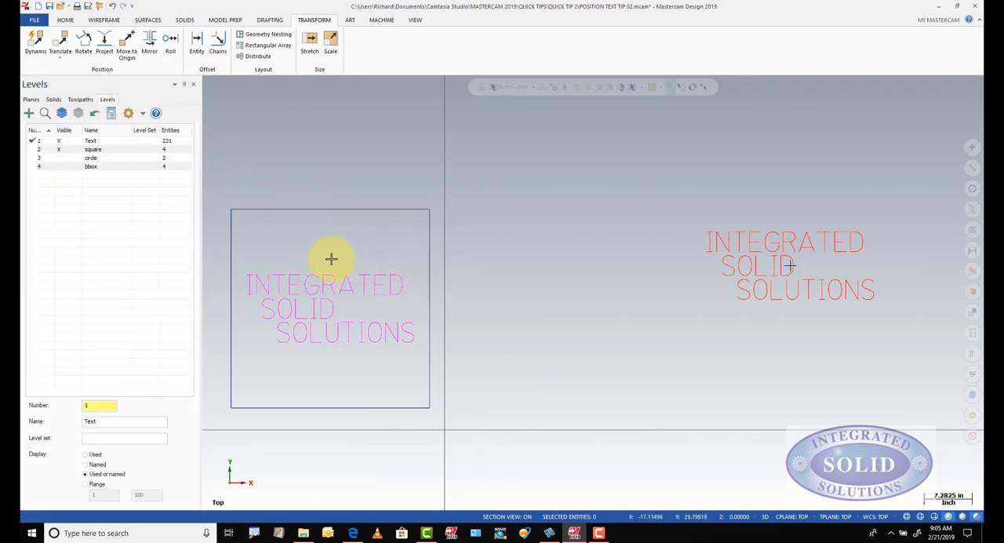
# Step: Show the circle level and select the original three lines of text for another Translate to Plane copy
pyautogui.click(60, 157)
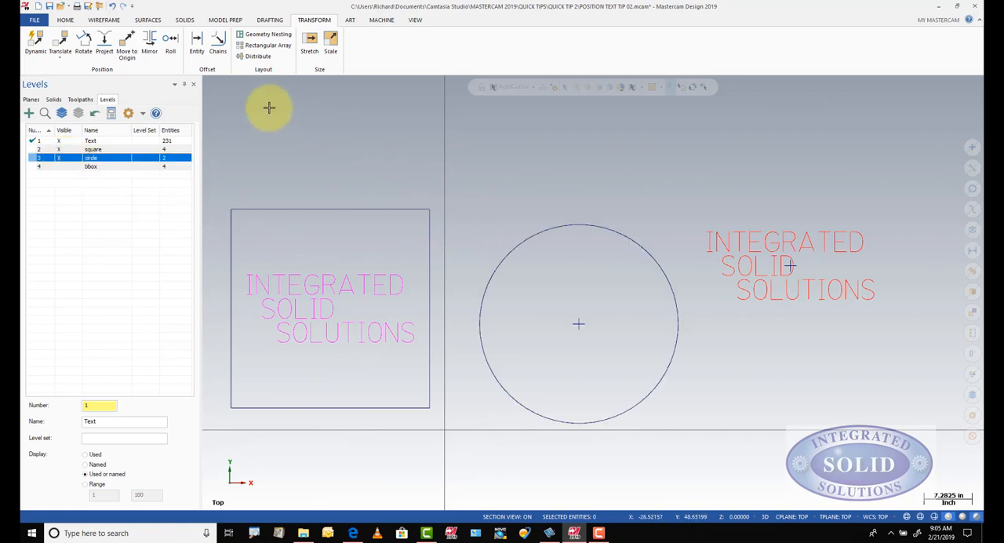
pyautogui.click(59, 61)
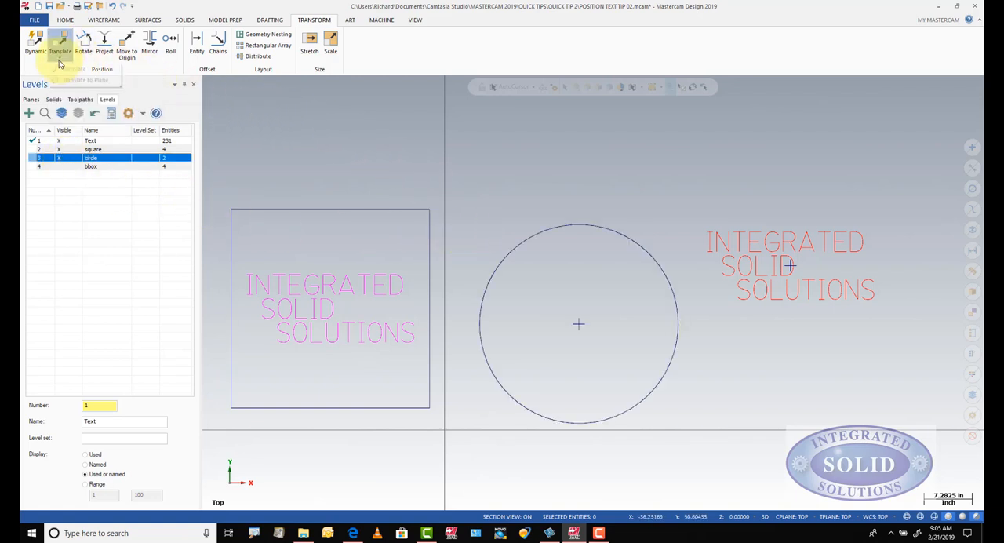
pyautogui.click(78, 80)
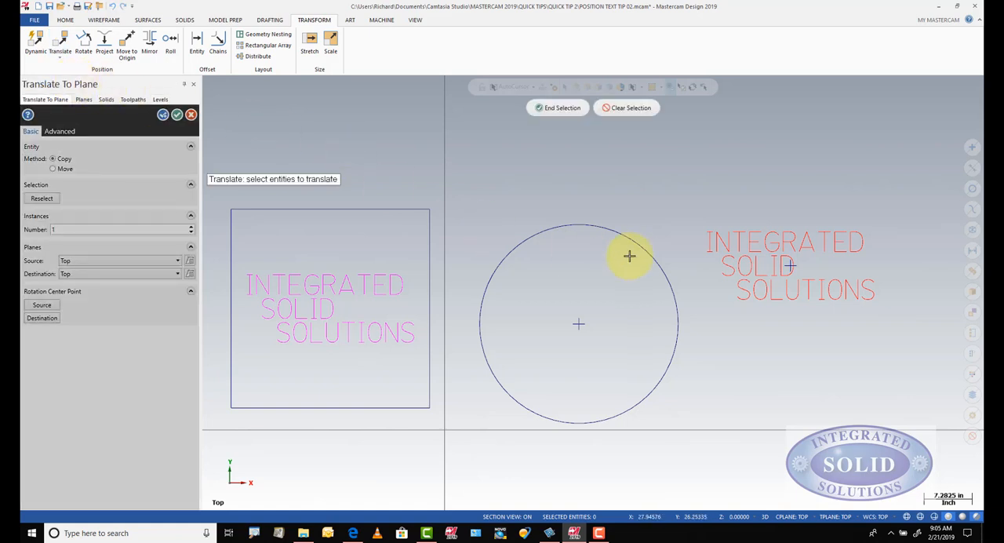
pyautogui.moveTo(684, 213); pyautogui.dragTo(905, 320)
pyautogui.click(556, 107)
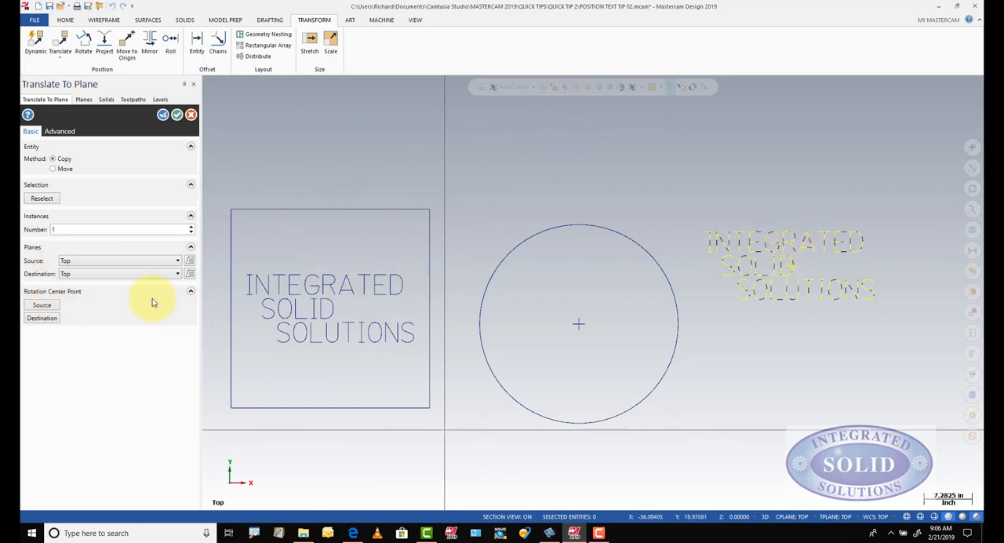
# Step: Place the text copy in the circle, translating from the text's centre point to the circle's centre point
pyautogui.click(42, 304)
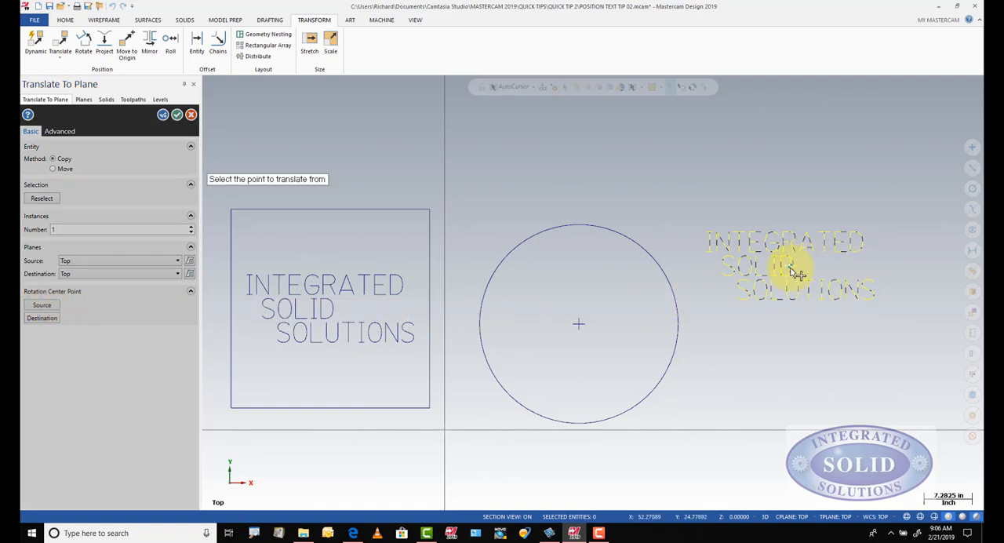
pyautogui.click(794, 270)
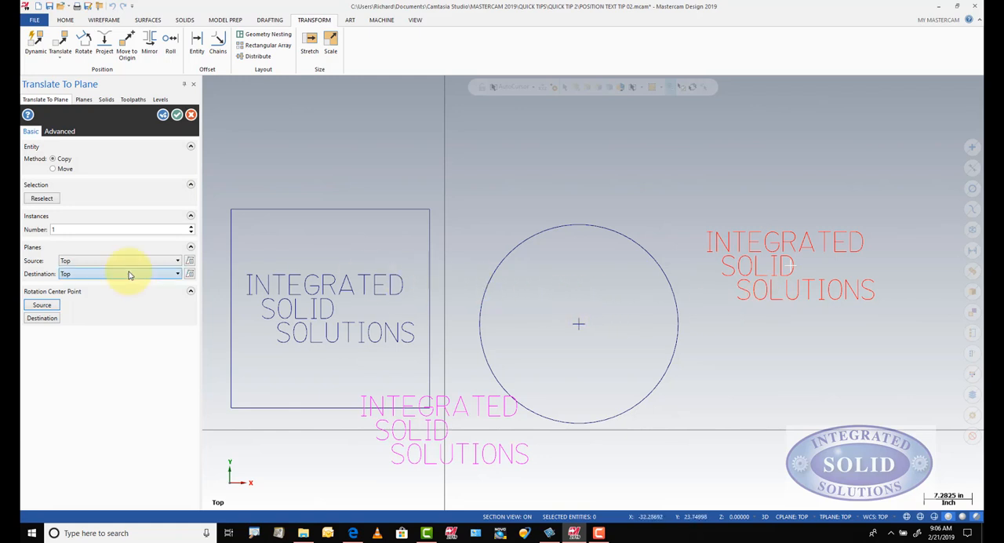
pyautogui.click(41, 317)
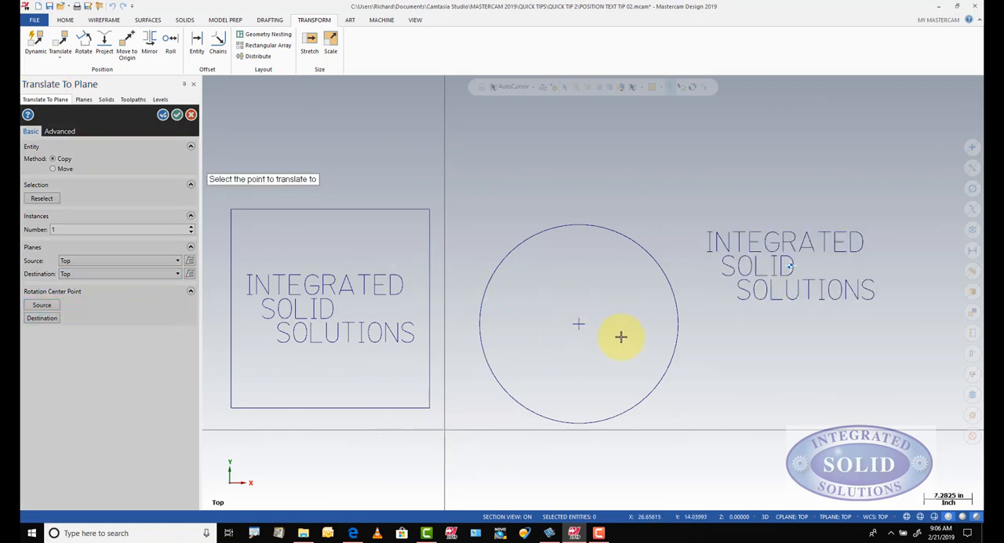
pyautogui.click(581, 330)
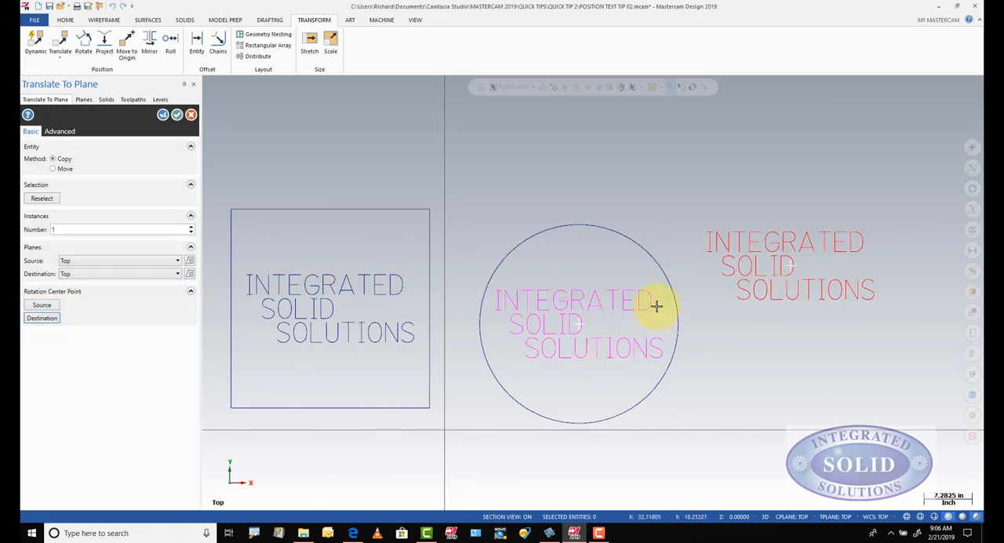